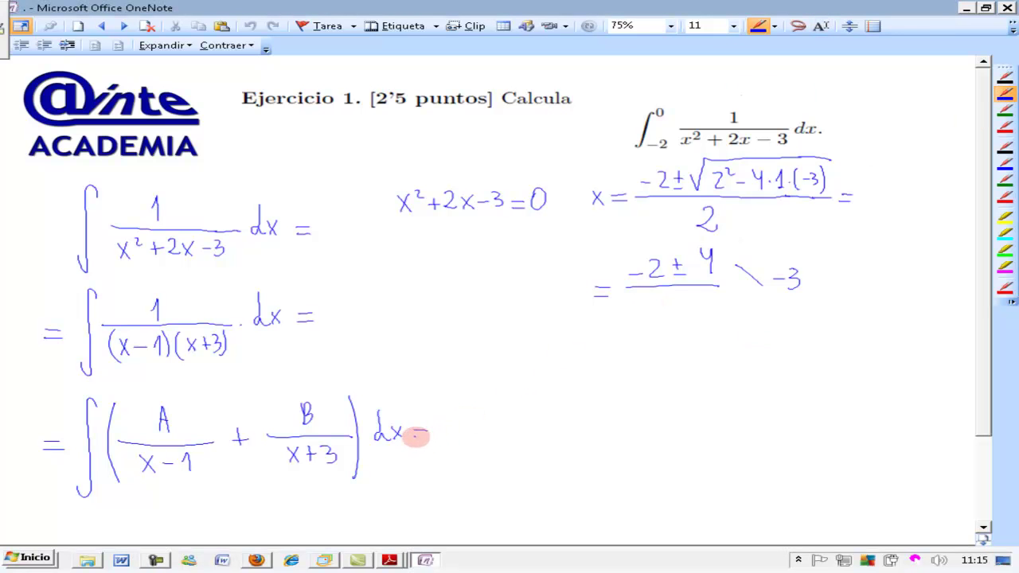
# Step: Finish the equals sign after dx and write A/(x-1), redrawing the badly drawn 1
pyautogui.moveTo(416, 437); pyautogui.dragTo(430, 437)
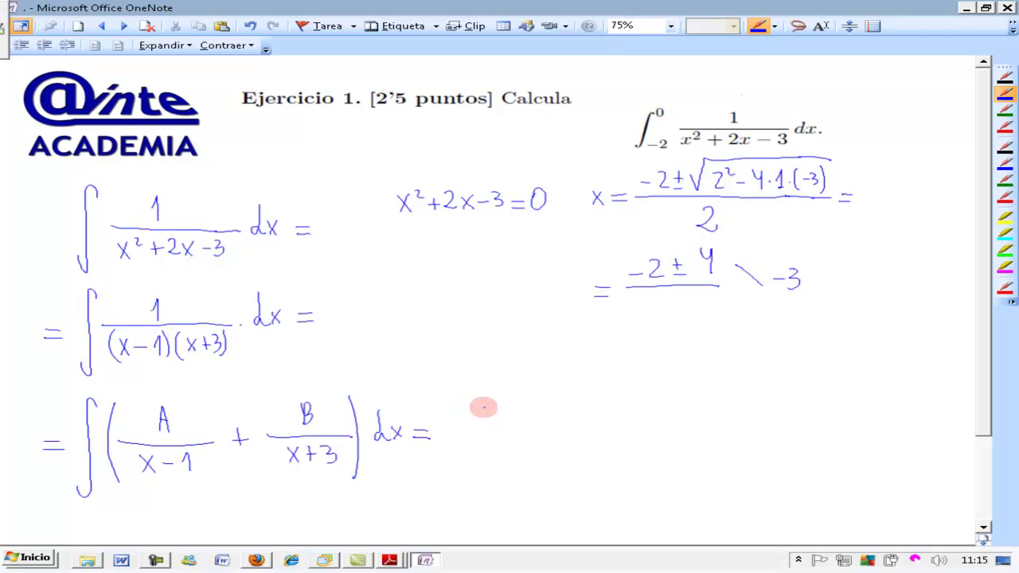
pyautogui.moveTo(493, 356)
pyautogui.mouseDown()
pyautogui.moveTo(505, 354)
pyautogui.moveTo(503, 341)
pyautogui.mouseUp()
pyautogui.moveTo(467, 362)
pyautogui.mouseDown()
pyautogui.moveTo(528, 359)
pyautogui.moveTo(495, 383)
pyautogui.mouseUp()
pyautogui.moveTo(495, 368); pyautogui.dragTo(482, 385)
pyautogui.moveTo(503, 376); pyautogui.dragTo(521, 384)
pyautogui.hotkey('ctrl', 'z')
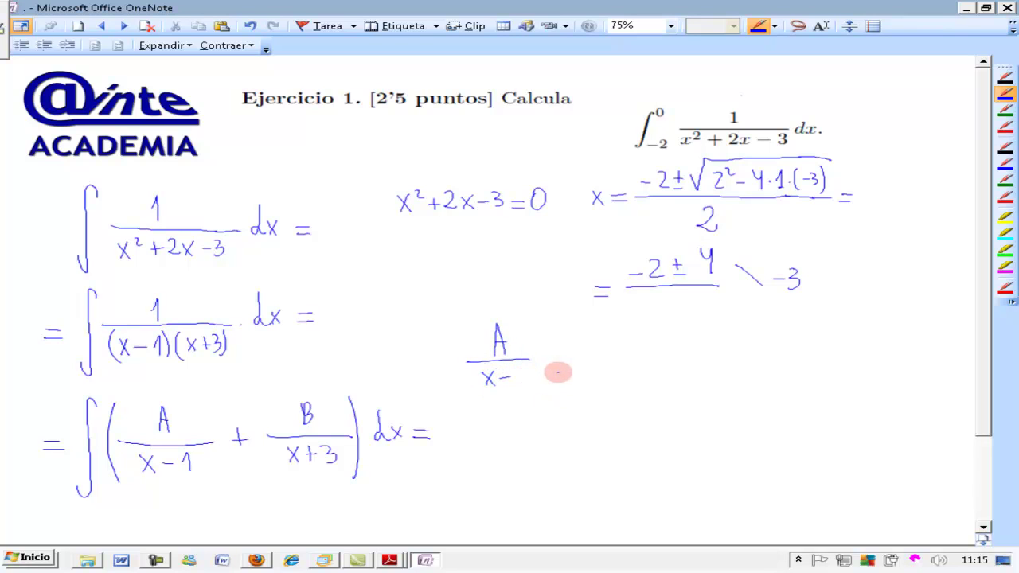
pyautogui.moveTo(519, 371)
pyautogui.mouseDown()
pyautogui.moveTo(523, 385)
pyautogui.moveTo(556, 359)
pyautogui.mouseUp()
# Step: Add + B/(x+3) to the partial-fraction sum
pyautogui.moveTo(549, 352); pyautogui.dragTo(549, 367)
pyautogui.moveTo(590, 327); pyautogui.dragTo(591, 348)
pyautogui.moveTo(590, 327)
pyautogui.mouseDown()
pyautogui.moveTo(591, 347)
pyautogui.moveTo(625, 354)
pyautogui.moveTo(599, 376)
pyautogui.mouseUp()
pyautogui.moveTo(600, 364)
pyautogui.mouseDown()
pyautogui.moveTo(590, 378)
pyautogui.moveTo(612, 370)
pyautogui.mouseUp()
pyautogui.moveTo(607, 365); pyautogui.dragTo(617, 376)
# Step: Write = 1/((x-1)(x+3)) to complete the partial-fraction equation
pyautogui.moveTo(644, 345); pyautogui.dragTo(660, 344)
pyautogui.moveTo(645, 353); pyautogui.dragTo(659, 353)
pyautogui.moveTo(724, 319)
pyautogui.mouseDown()
pyautogui.moveTo(721, 349)
pyautogui.moveTo(788, 348)
pyautogui.mouseUp()
pyautogui.moveTo(688, 365); pyautogui.dragTo(698, 378)
pyautogui.moveTo(697, 365); pyautogui.dragTo(688, 377)
pyautogui.moveTo(700, 371)
pyautogui.mouseDown()
pyautogui.moveTo(719, 378)
pyautogui.moveTo(677, 389)
pyautogui.mouseUp()
pyautogui.moveTo(722, 355)
pyautogui.mouseDown()
pyautogui.moveTo(724, 386)
pyautogui.moveTo(743, 386)
pyautogui.mouseUp()
pyautogui.moveTo(749, 363); pyautogui.dragTo(759, 377)
pyautogui.moveTo(759, 363)
pyautogui.mouseDown()
pyautogui.moveTo(750, 377)
pyautogui.moveTo(771, 366)
pyautogui.moveTo(772, 378)
pyautogui.mouseUp()
pyautogui.moveTo(783, 356); pyautogui.dragTo(784, 382)
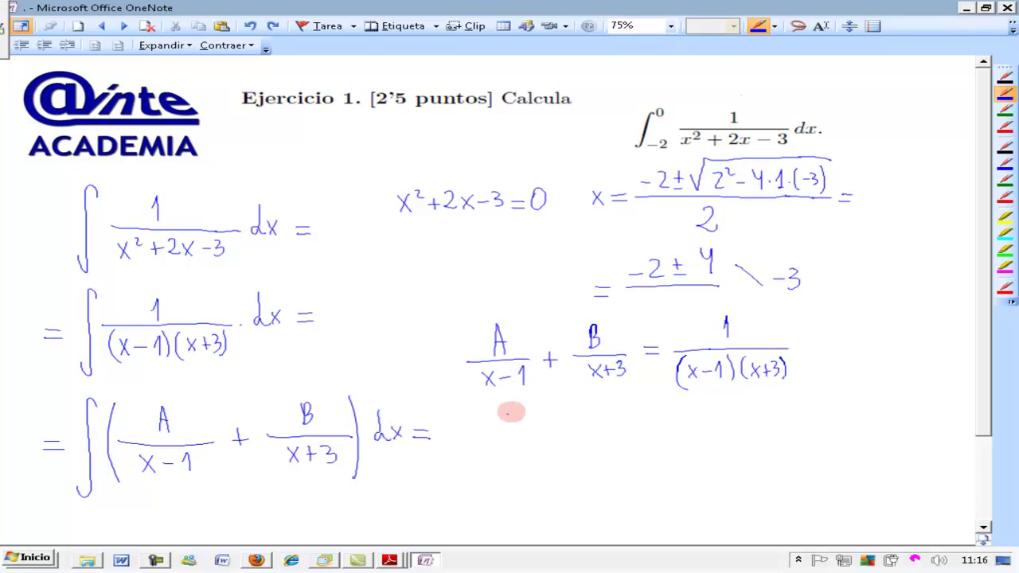
# Step: Below it, write the cleared-denominator identity A(x+3) + B(x-1) = 1
pyautogui.moveTo(495, 438)
pyautogui.mouseDown()
pyautogui.moveTo(522, 441)
pyautogui.moveTo(553, 421)
pyautogui.mouseUp()
pyautogui.moveTo(546, 414)
pyautogui.mouseDown()
pyautogui.moveTo(547, 428)
pyautogui.moveTo(637, 428)
pyautogui.moveTo(625, 429)
pyautogui.mouseUp()
pyautogui.moveTo(642, 418); pyautogui.dragTo(667, 434)
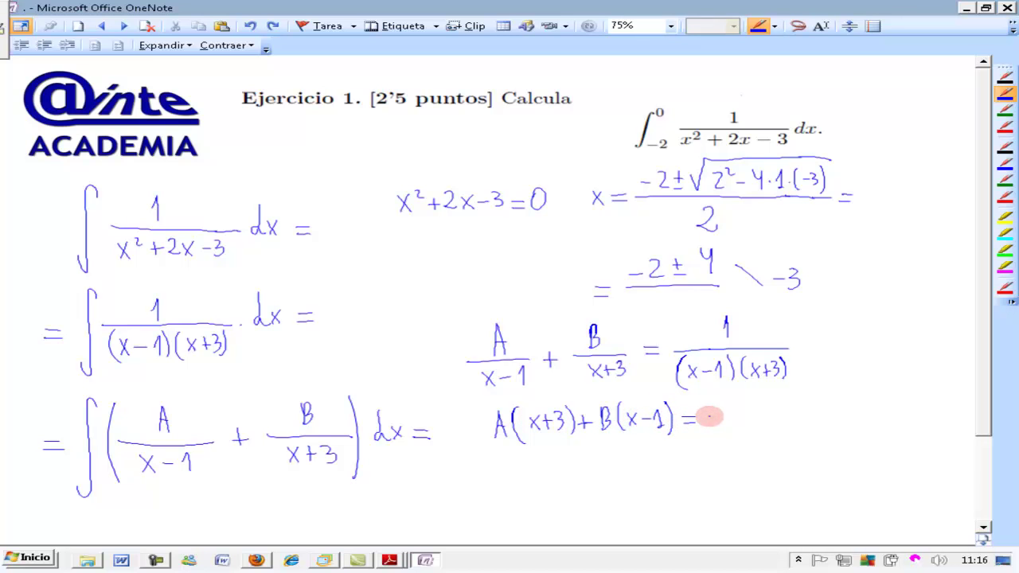
pyautogui.moveTo(709, 409); pyautogui.dragTo(715, 426)
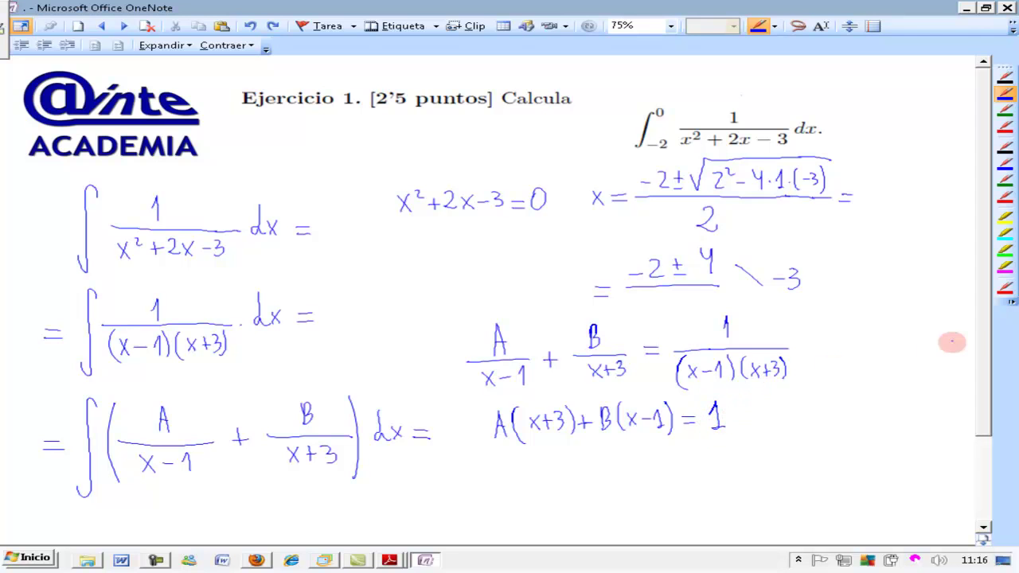
pyautogui.scroll(-1, 995, 360)
pyautogui.scroll(-1, 995, 360)
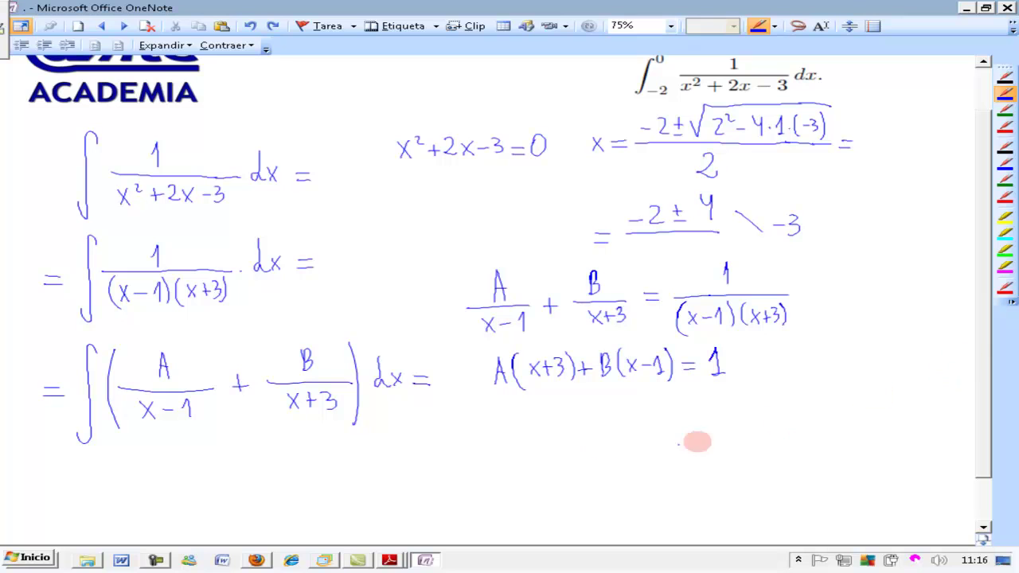
# Step: Replace a stray letter A with x = 1 below the identity
pyautogui.moveTo(432, 435); pyautogui.dragTo(441, 434)
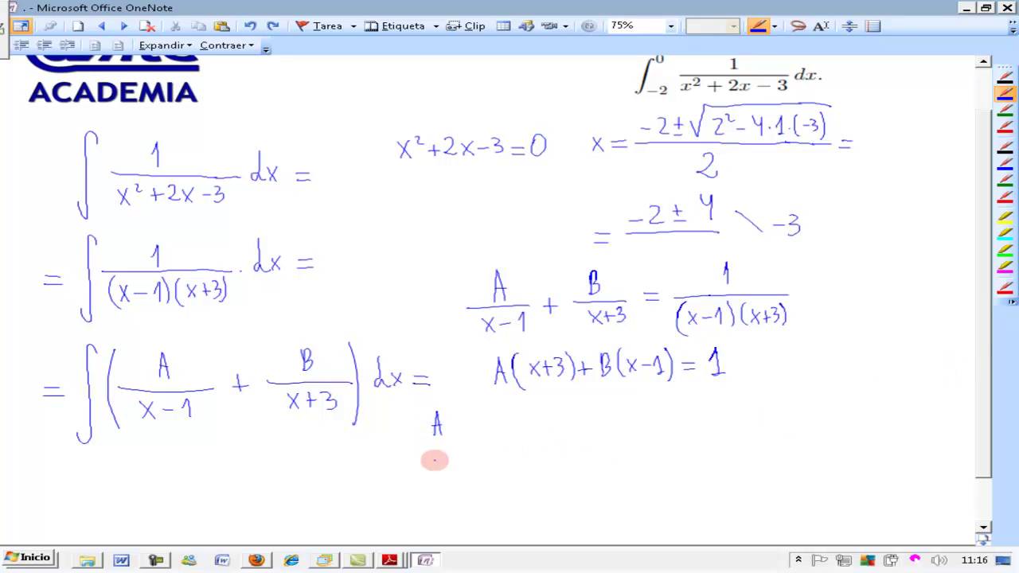
pyautogui.press('ctrl')
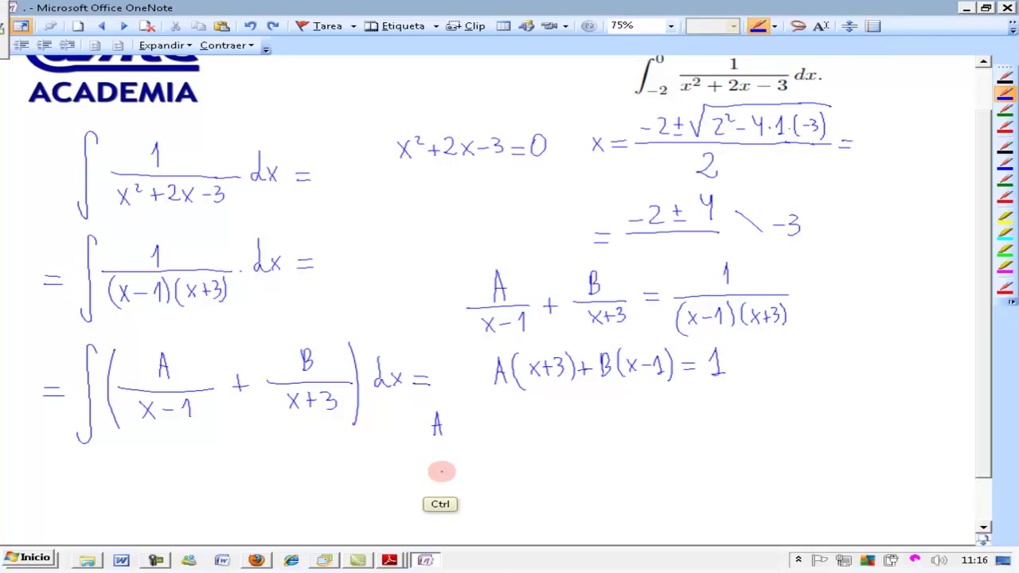
pyautogui.hotkey('ctrl', 'z')
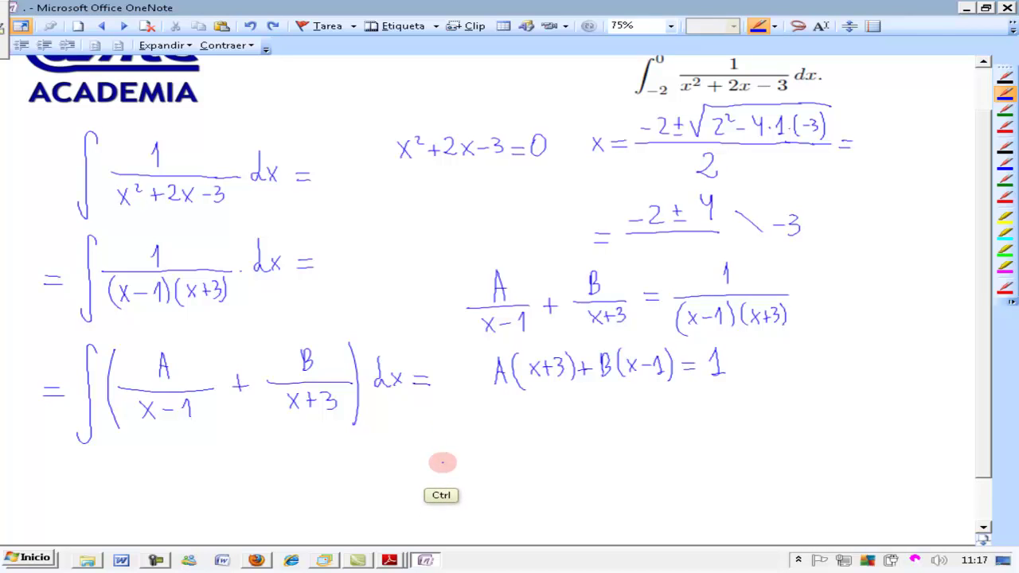
pyautogui.moveTo(416, 418); pyautogui.dragTo(430, 426)
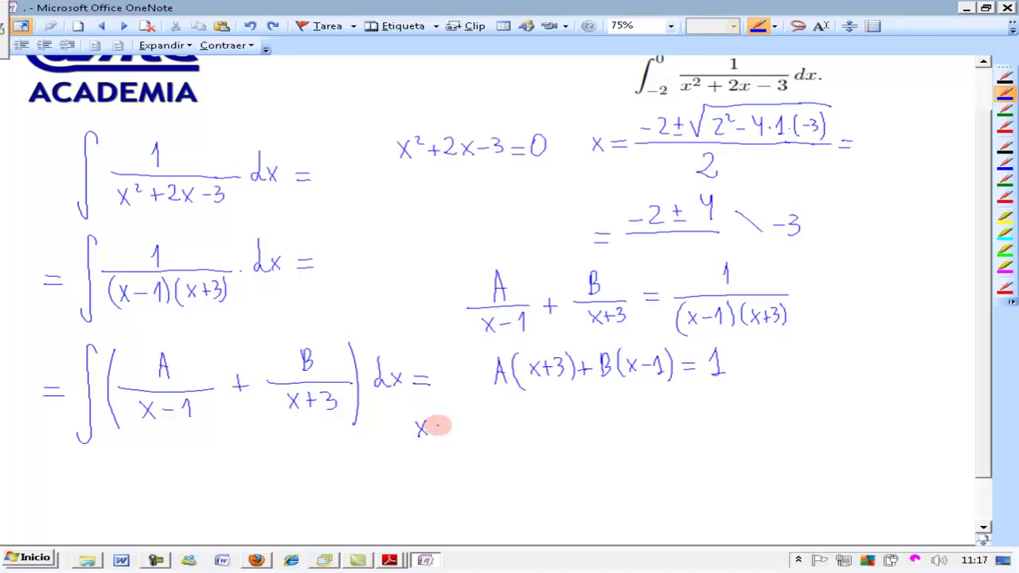
pyautogui.moveTo(465, 414); pyautogui.dragTo(469, 430)
# Step: Write x = -3 underneath, with 4A = 1 and -4B = beside the substitutions
pyautogui.moveTo(413, 471)
pyautogui.mouseDown()
pyautogui.moveTo(422, 482)
pyautogui.moveTo(472, 482)
pyautogui.mouseUp()
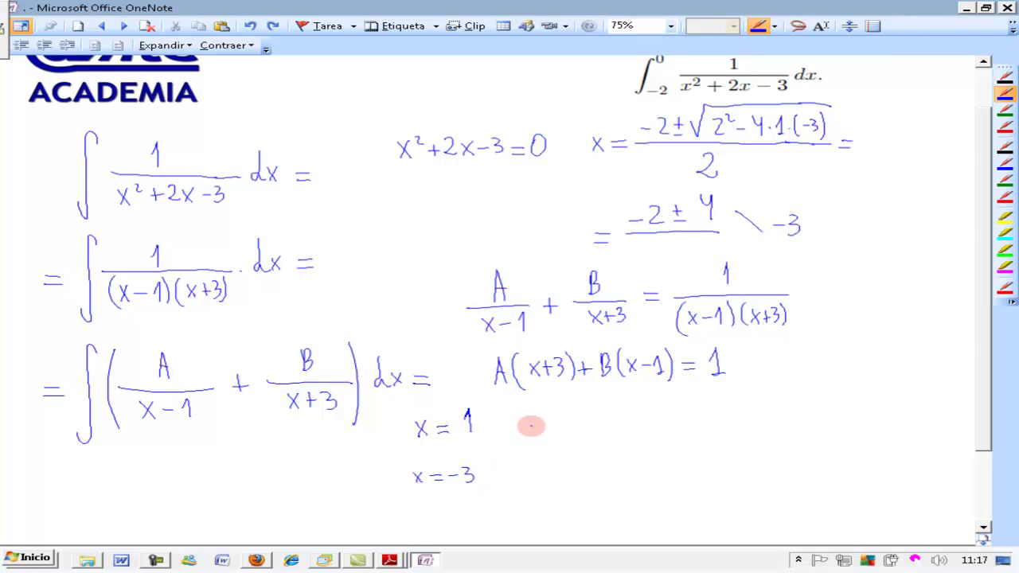
pyautogui.moveTo(525, 409)
pyautogui.mouseDown()
pyautogui.moveTo(535, 423)
pyautogui.moveTo(573, 422)
pyautogui.mouseUp()
pyautogui.moveTo(583, 409); pyautogui.dragTo(585, 426)
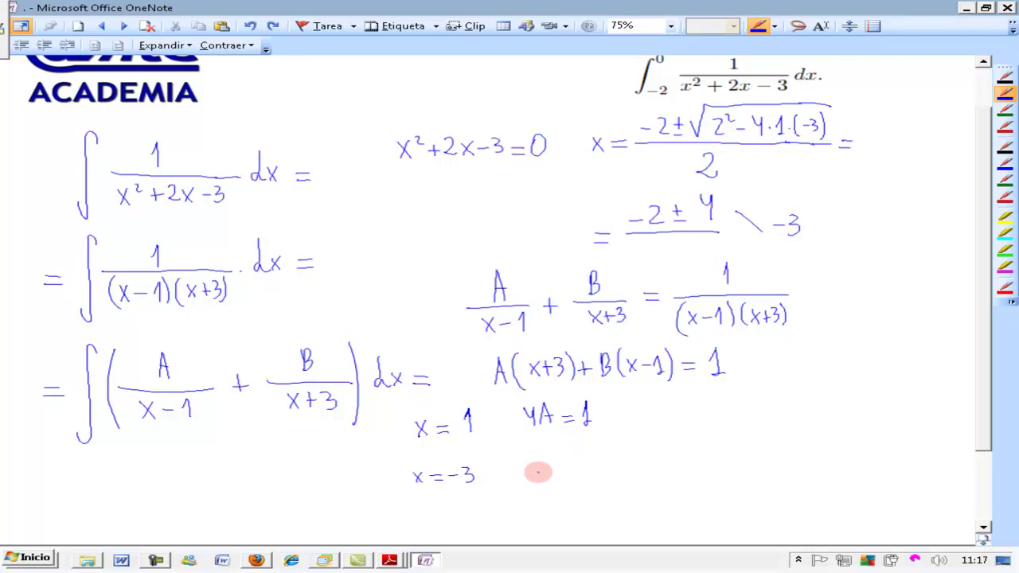
pyautogui.moveTo(518, 470); pyautogui.dragTo(527, 470)
pyautogui.moveTo(531, 461)
pyautogui.mouseDown()
pyautogui.moveTo(538, 476)
pyautogui.moveTo(574, 467)
pyautogui.mouseUp()
pyautogui.moveTo(564, 473); pyautogui.dragTo(588, 476)
# Step: Complete -4B = 1 and conclude A = 1/4 and B = -1/4
pyautogui.click(646, 412)
pyautogui.moveTo(646, 422); pyautogui.dragTo(682, 414)
pyautogui.moveTo(689, 408); pyautogui.dragTo(720, 412)
pyautogui.moveTo(729, 398); pyautogui.dragTo(735, 411)
pyautogui.click(659, 464)
pyautogui.moveTo(659, 465); pyautogui.dragTo(655, 472)
pyautogui.moveTo(680, 447)
pyautogui.mouseDown()
pyautogui.moveTo(679, 463)
pyautogui.moveTo(709, 453)
pyautogui.mouseUp()
pyautogui.moveTo(699, 459)
pyautogui.mouseDown()
pyautogui.moveTo(733, 453)
pyautogui.moveTo(746, 465)
pyautogui.mouseUp()
pyautogui.moveTo(758, 447); pyautogui.dragTo(766, 460)
# Step: Move the AVG antivirus alert aside and begin a new integral sign with 1/4
pyautogui.moveTo(985, 408)
pyautogui.mouseDown()
pyautogui.moveTo(994, 459)
pyautogui.moveTo(632, 504)
pyautogui.mouseUp()
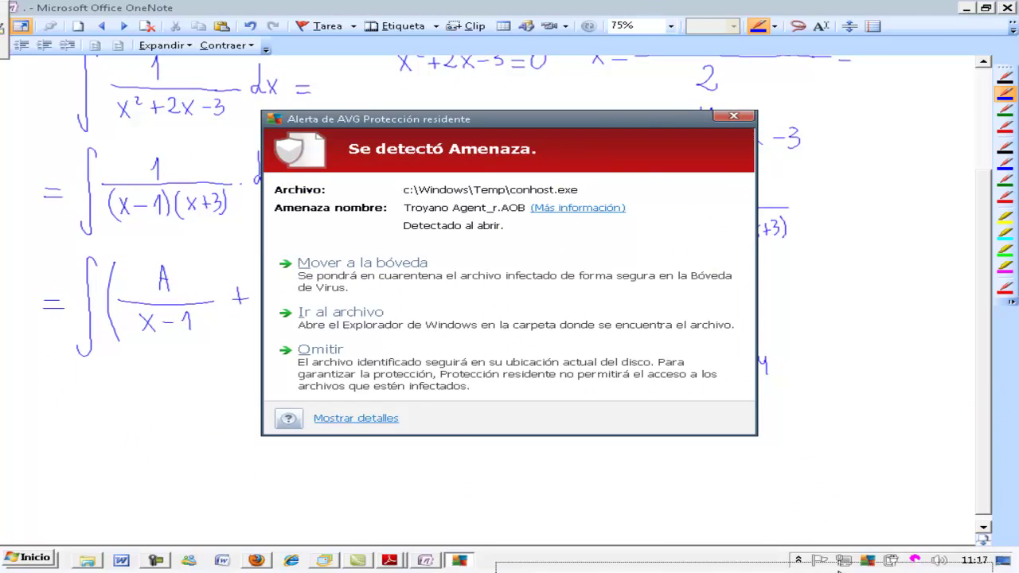
pyautogui.moveTo(605, 130); pyautogui.dragTo(839, 572)
pyautogui.moveTo(90, 413)
pyautogui.mouseDown()
pyautogui.moveTo(112, 435)
pyautogui.moveTo(79, 519)
pyautogui.mouseUp()
pyautogui.moveTo(152, 439)
pyautogui.mouseDown()
pyautogui.moveTo(158, 453)
pyautogui.moveTo(210, 458)
pyautogui.mouseUp()
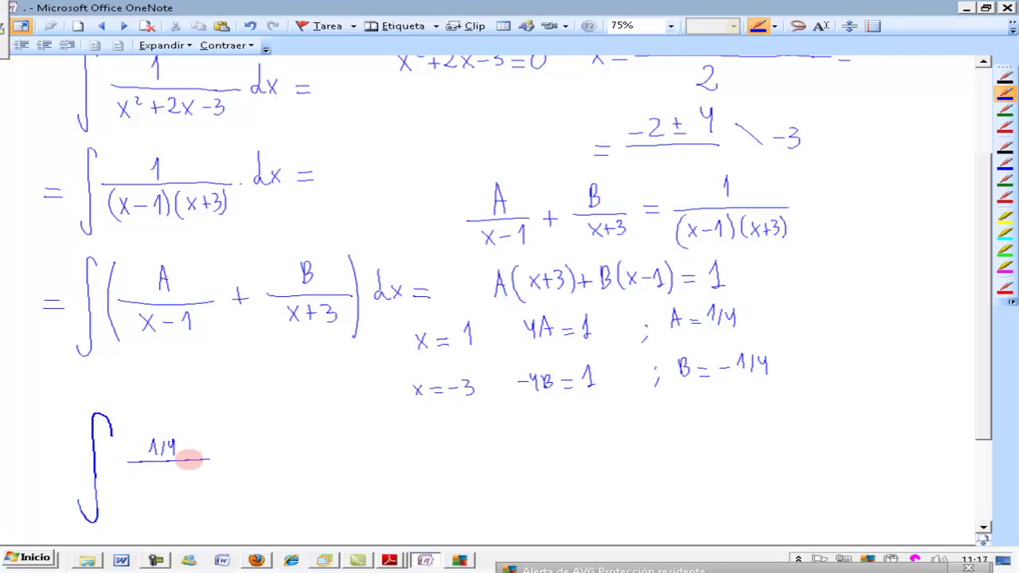
# Step: Write the integrand (1/4)/(x-1) + (-1/4)/(x+3) after the new integral sign
pyautogui.moveTo(147, 470); pyautogui.dragTo(160, 487)
pyautogui.moveTo(159, 471)
pyautogui.mouseDown()
pyautogui.moveTo(147, 486)
pyautogui.moveTo(175, 478)
pyautogui.mouseUp()
pyautogui.moveTo(184, 472); pyautogui.dragTo(188, 488)
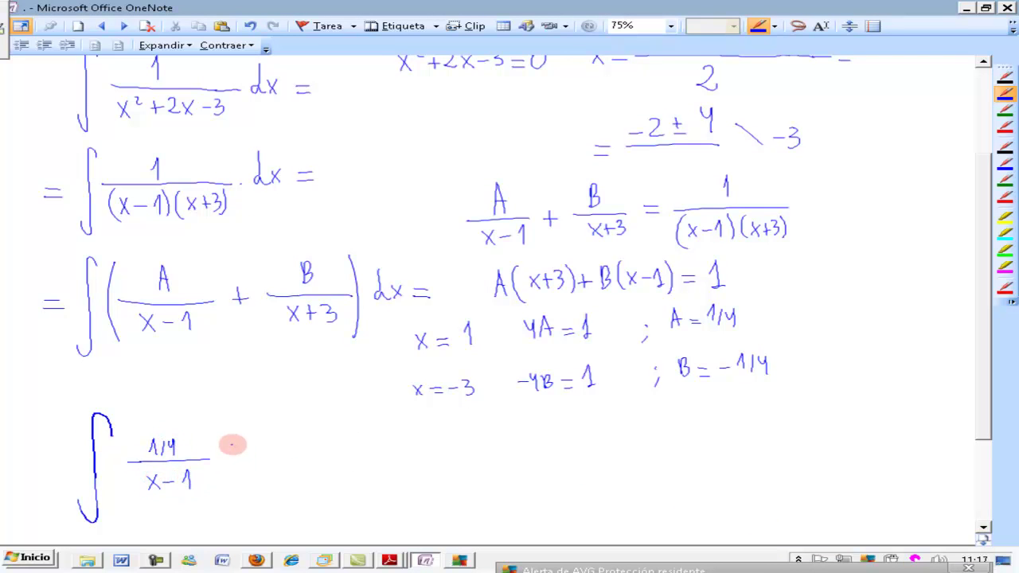
pyautogui.moveTo(221, 456); pyautogui.dragTo(288, 436)
pyautogui.moveTo(299, 428); pyautogui.dragTo(309, 442)
pyautogui.moveTo(319, 428); pyautogui.dragTo(326, 438)
pyautogui.moveTo(263, 454); pyautogui.dragTo(350, 453)
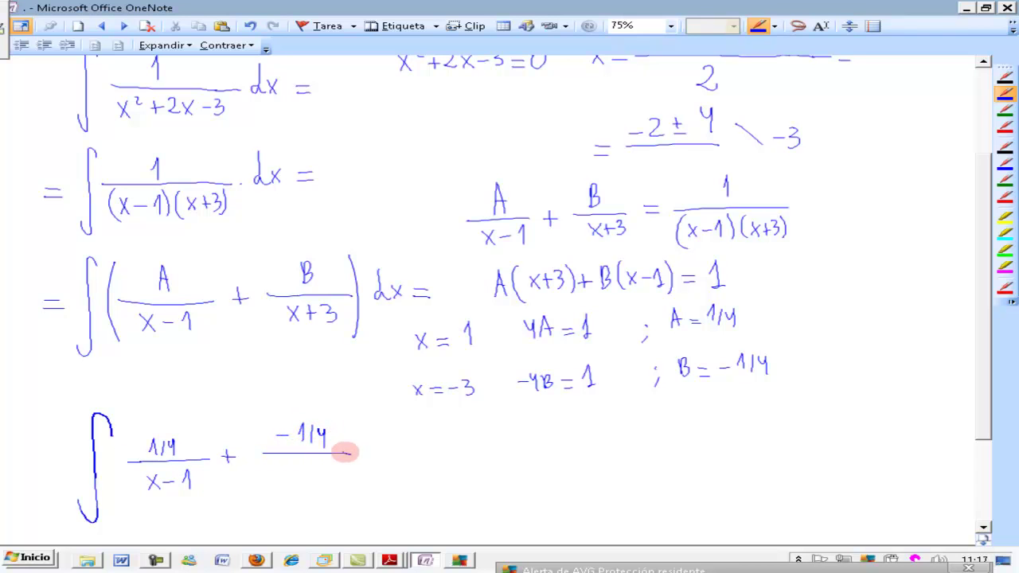
pyautogui.moveTo(290, 465); pyautogui.dragTo(303, 480)
pyautogui.moveTo(302, 465)
pyautogui.mouseDown()
pyautogui.moveTo(290, 481)
pyautogui.moveTo(320, 474)
pyautogui.mouseUp()
pyautogui.moveTo(315, 467)
pyautogui.mouseDown()
pyautogui.moveTo(315, 480)
pyautogui.moveTo(330, 482)
pyautogui.mouseUp()
# Step: Wrap both fractions in parentheses and add dx =
pyautogui.moveTo(135, 424)
pyautogui.mouseDown()
pyautogui.moveTo(123, 449)
pyautogui.moveTo(135, 504)
pyautogui.mouseUp()
pyautogui.moveTo(347, 418)
pyautogui.mouseDown()
pyautogui.moveTo(357, 446)
pyautogui.moveTo(351, 497)
pyautogui.mouseUp()
pyautogui.moveTo(378, 447)
pyautogui.mouseDown()
pyautogui.moveTo(374, 435)
pyautogui.moveTo(396, 456)
pyautogui.mouseUp()
pyautogui.moveTo(396, 444)
pyautogui.mouseDown()
pyautogui.moveTo(382, 457)
pyautogui.moveTo(422, 455)
pyautogui.mouseUp()
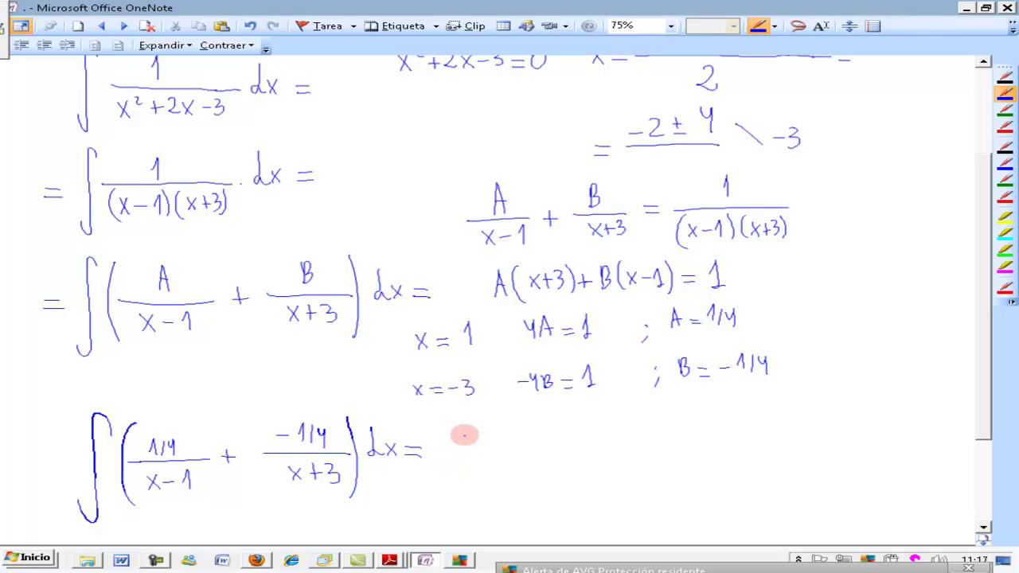
# Step: Write the antiderivative 1/4·ln(x-1) − 1/4·ln(x+3) after the equals sign
pyautogui.moveTo(463, 425); pyautogui.dragTo(480, 451)
pyautogui.moveTo(471, 455); pyautogui.dragTo(477, 473)
pyautogui.click(493, 444)
pyautogui.moveTo(503, 430); pyautogui.dragTo(542, 449)
pyautogui.moveTo(547, 434)
pyautogui.mouseDown()
pyautogui.moveTo(556, 447)
pyautogui.moveTo(591, 448)
pyautogui.moveTo(656, 431)
pyautogui.moveTo(663, 456)
pyautogui.moveTo(697, 429)
pyautogui.moveTo(728, 435)
pyautogui.moveTo(777, 423)
pyautogui.mouseUp()
pyautogui.click(679, 432)
pyautogui.moveTo(768, 414)
pyautogui.mouseDown()
pyautogui.moveTo(768, 433)
pyautogui.moveTo(798, 438)
pyautogui.mouseUp()
pyautogui.moveTo(985, 390)
pyautogui.mouseDown()
pyautogui.moveTo(995, 478)
pyautogui.moveTo(977, 312)
pyautogui.moveTo(980, 486)
pyautogui.mouseUp()
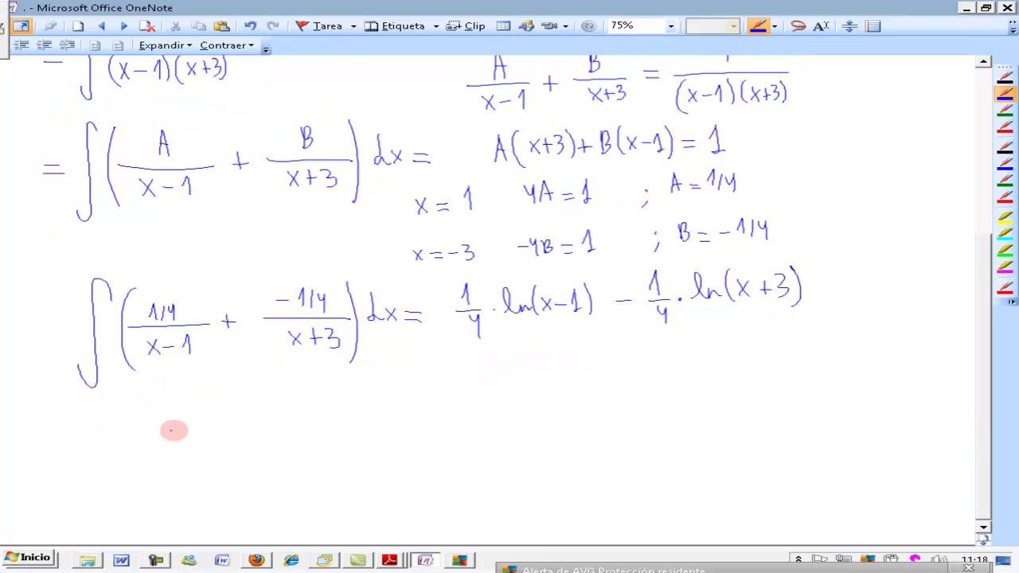
# Step: Write [1/4·ln(x-1) − 1/4·ln(x+3)] with limits -2 and 0, followed by =
pyautogui.moveTo(120, 404); pyautogui.dragTo(121, 490)
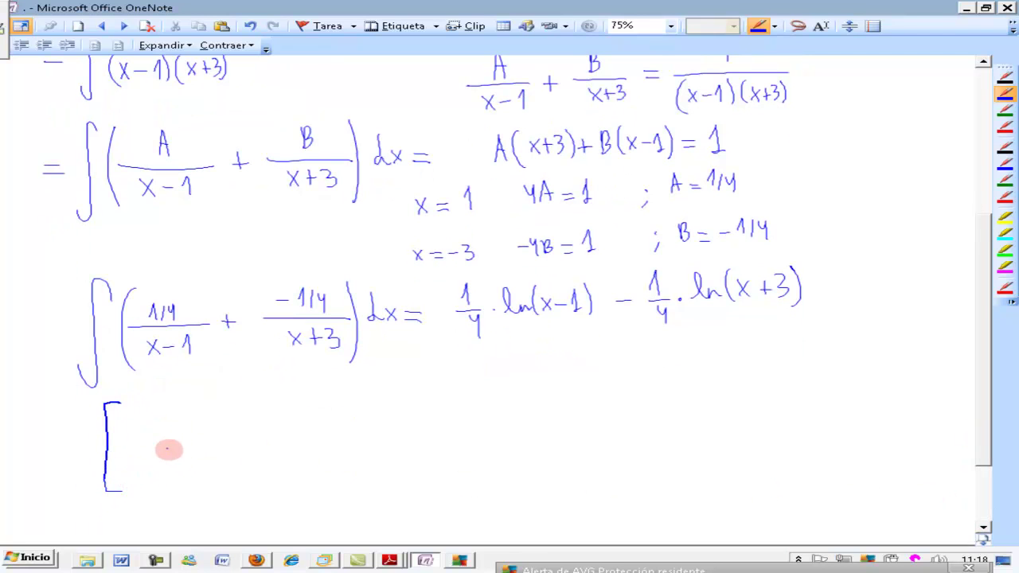
pyautogui.moveTo(148, 421); pyautogui.dragTo(153, 464)
pyautogui.moveTo(180, 414)
pyautogui.mouseDown()
pyautogui.moveTo(221, 439)
pyautogui.moveTo(249, 428)
pyautogui.mouseUp()
pyautogui.moveTo(257, 419)
pyautogui.mouseDown()
pyautogui.moveTo(260, 435)
pyautogui.moveTo(316, 423)
pyautogui.moveTo(323, 446)
pyautogui.moveTo(414, 424)
pyautogui.mouseUp()
pyautogui.moveTo(414, 409)
pyautogui.mouseDown()
pyautogui.moveTo(402, 423)
pyautogui.moveTo(435, 415)
pyautogui.mouseUp()
pyautogui.moveTo(428, 408)
pyautogui.mouseDown()
pyautogui.moveTo(428, 422)
pyautogui.moveTo(446, 423)
pyautogui.mouseUp()
pyautogui.moveTo(449, 383)
pyautogui.mouseDown()
pyautogui.moveTo(458, 476)
pyautogui.moveTo(499, 484)
pyautogui.mouseUp()
pyautogui.moveTo(480, 377); pyautogui.dragTo(478, 380)
pyautogui.moveTo(496, 415); pyautogui.dragTo(522, 425)
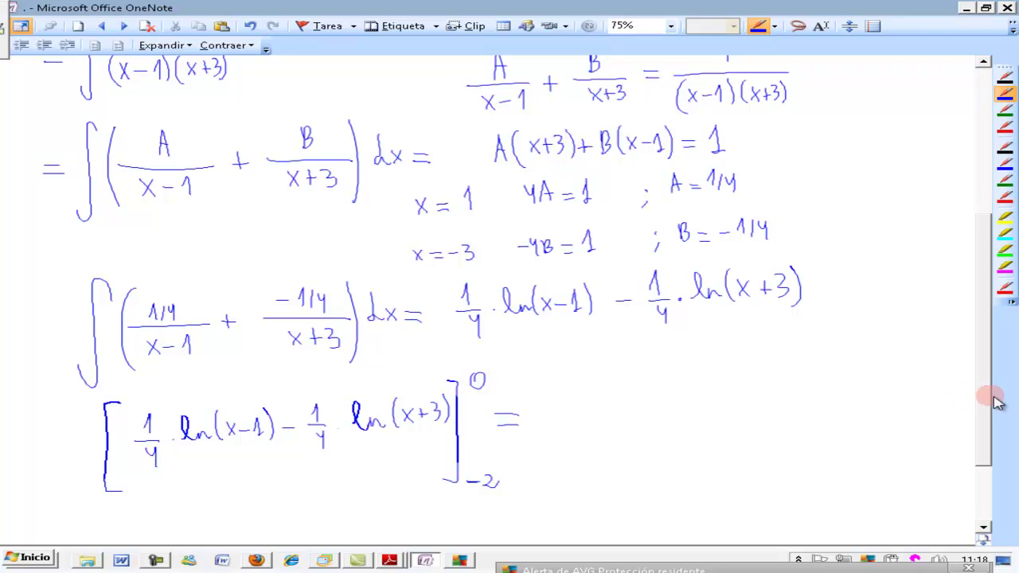
pyautogui.moveTo(984, 391)
pyautogui.mouseDown()
pyautogui.moveTo(970, 256)
pyautogui.moveTo(984, 448)
pyautogui.mouseUp()
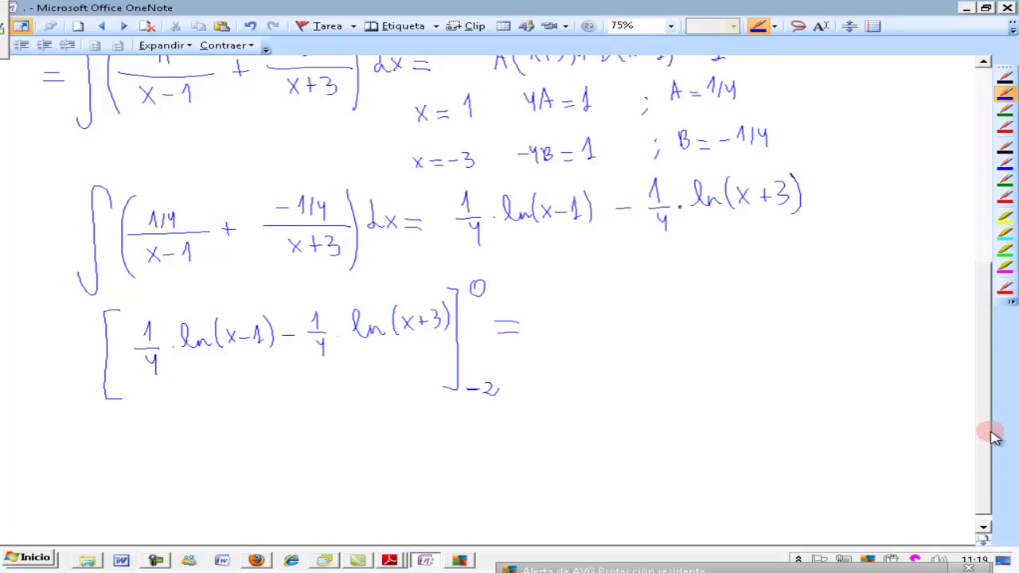
# Step: Handwrite 'NO ENTRA EN EL' to the right of the equals sign
pyautogui.moveTo(586, 307)
pyautogui.mouseDown()
pyautogui.moveTo(595, 295)
pyautogui.moveTo(643, 303)
pyautogui.mouseUp()
pyautogui.moveTo(645, 306)
pyautogui.mouseDown()
pyautogui.moveTo(658, 293)
pyautogui.moveTo(669, 304)
pyautogui.mouseUp()
pyautogui.moveTo(674, 291); pyautogui.dragTo(675, 296)
pyautogui.moveTo(732, 289)
pyautogui.mouseDown()
pyautogui.moveTo(744, 300)
pyautogui.moveTo(757, 290)
pyautogui.moveTo(785, 298)
pyautogui.moveTo(852, 286)
pyautogui.moveTo(878, 296)
pyautogui.mouseUp()
# Step: Add 'DOMINIO' to the note and draw a downward arrow beneath it
pyautogui.moveTo(879, 296)
pyautogui.mouseDown()
pyautogui.moveTo(892, 285)
pyautogui.moveTo(896, 296)
pyautogui.mouseUp()
pyautogui.moveTo(901, 288); pyautogui.dragTo(911, 293)
pyautogui.moveTo(745, 320); pyautogui.dragTo(747, 350)
pyautogui.moveTo(739, 339); pyautogui.dragTo(753, 340)
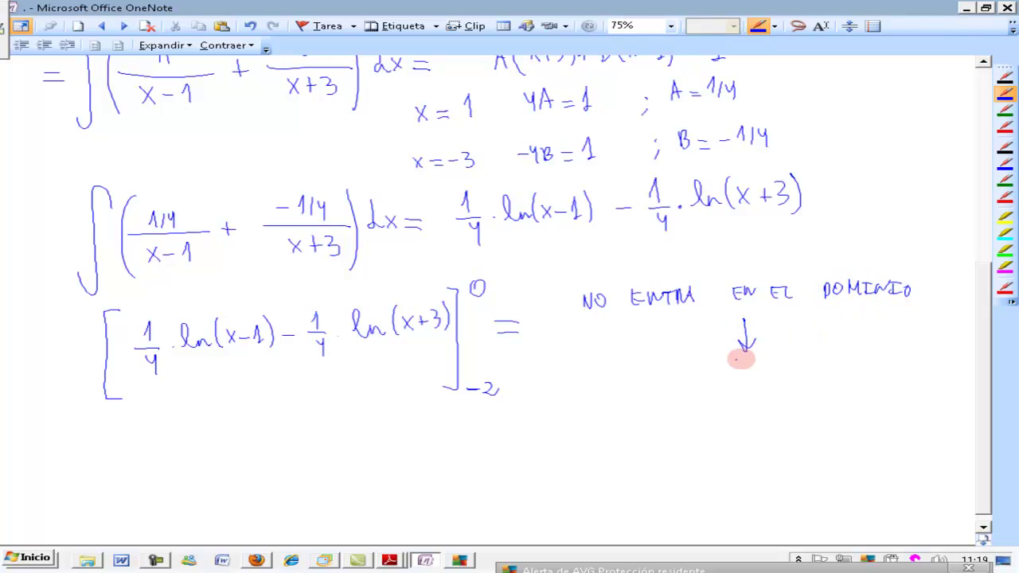
# Step: Write 'NO EXISTE' below the arrow and deselect the finished note
pyautogui.moveTo(656, 375); pyautogui.dragTo(666, 364)
pyautogui.moveTo(675, 368)
pyautogui.mouseDown()
pyautogui.moveTo(716, 372)
pyautogui.moveTo(727, 359)
pyautogui.moveTo(744, 373)
pyautogui.mouseUp()
pyautogui.moveTo(743, 360)
pyautogui.mouseDown()
pyautogui.moveTo(732, 373)
pyautogui.moveTo(769, 360)
pyautogui.mouseUp()
pyautogui.moveTo(762, 360)
pyautogui.mouseDown()
pyautogui.moveTo(768, 373)
pyautogui.moveTo(741, 371)
pyautogui.moveTo(783, 372)
pyautogui.moveTo(792, 357)
pyautogui.mouseUp()
pyautogui.moveTo(804, 357); pyautogui.dragTo(792, 371)
pyautogui.moveTo(792, 371); pyautogui.dragTo(804, 370)
pyautogui.moveTo(793, 364); pyautogui.dragTo(801, 363)
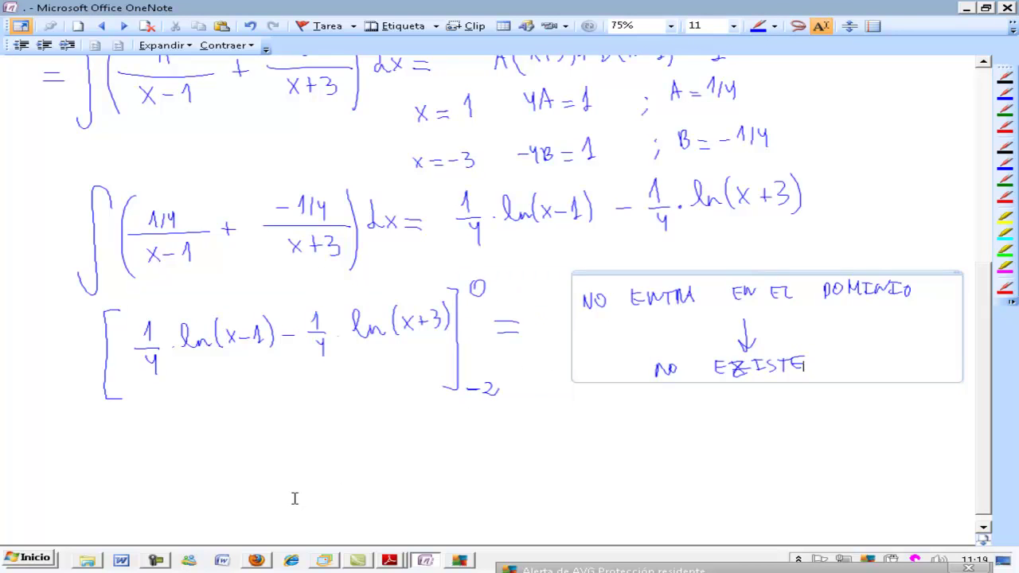
pyautogui.click(176, 561)
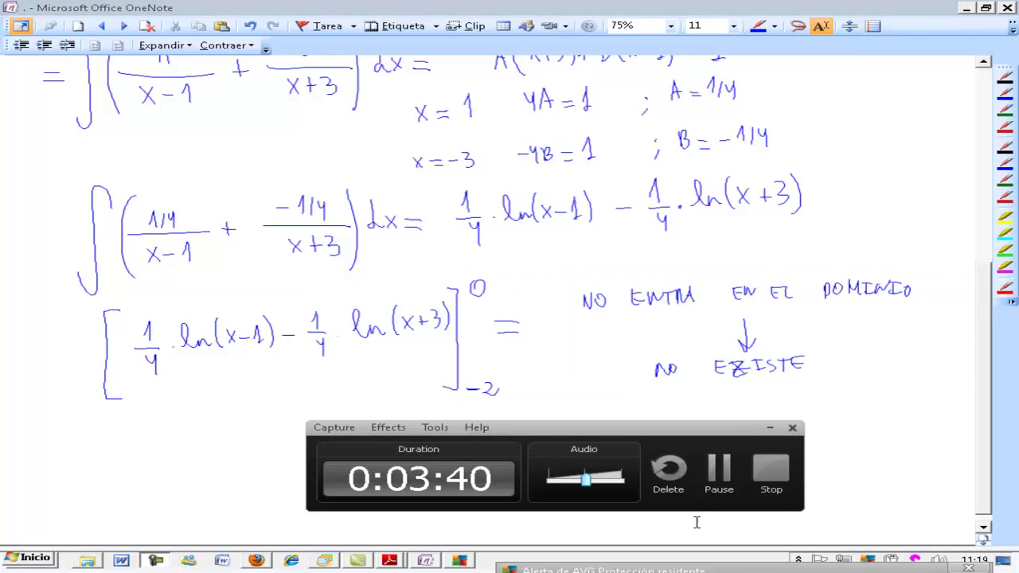